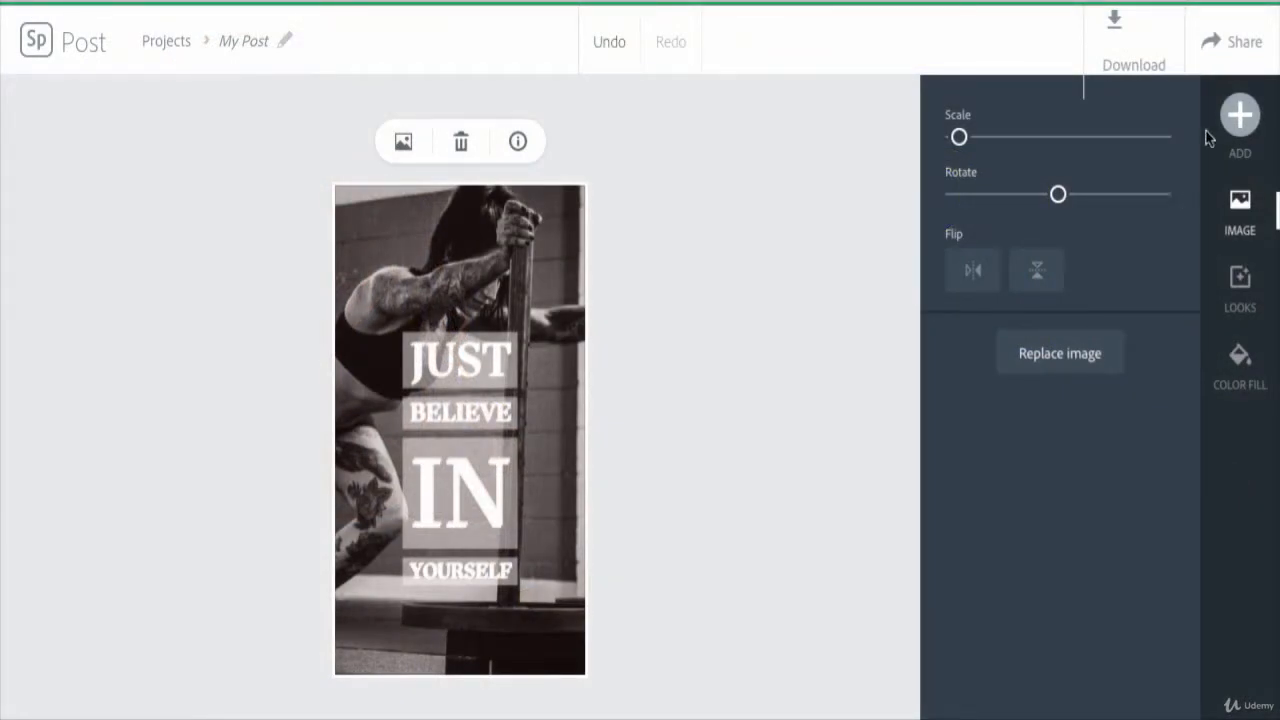
Step: Add a text element reading "Text 2" to the poster, and delete it again
left_click(1241, 117)
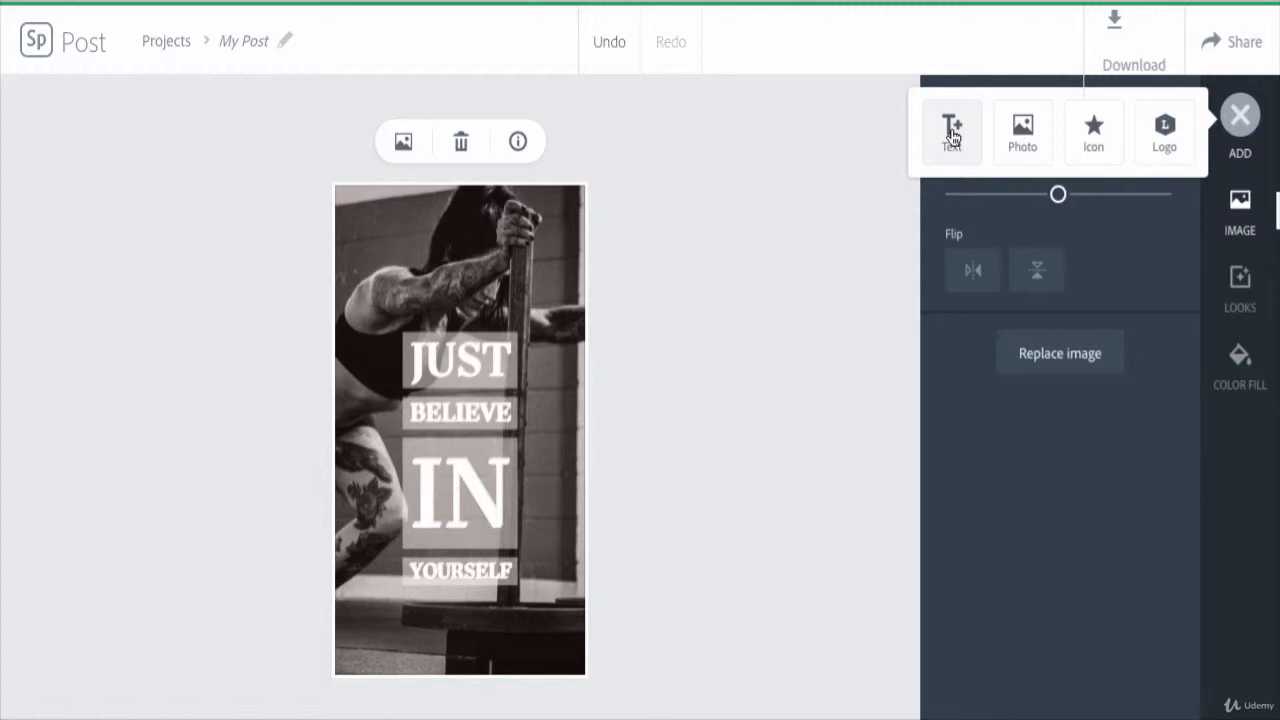
left_click(952, 136)
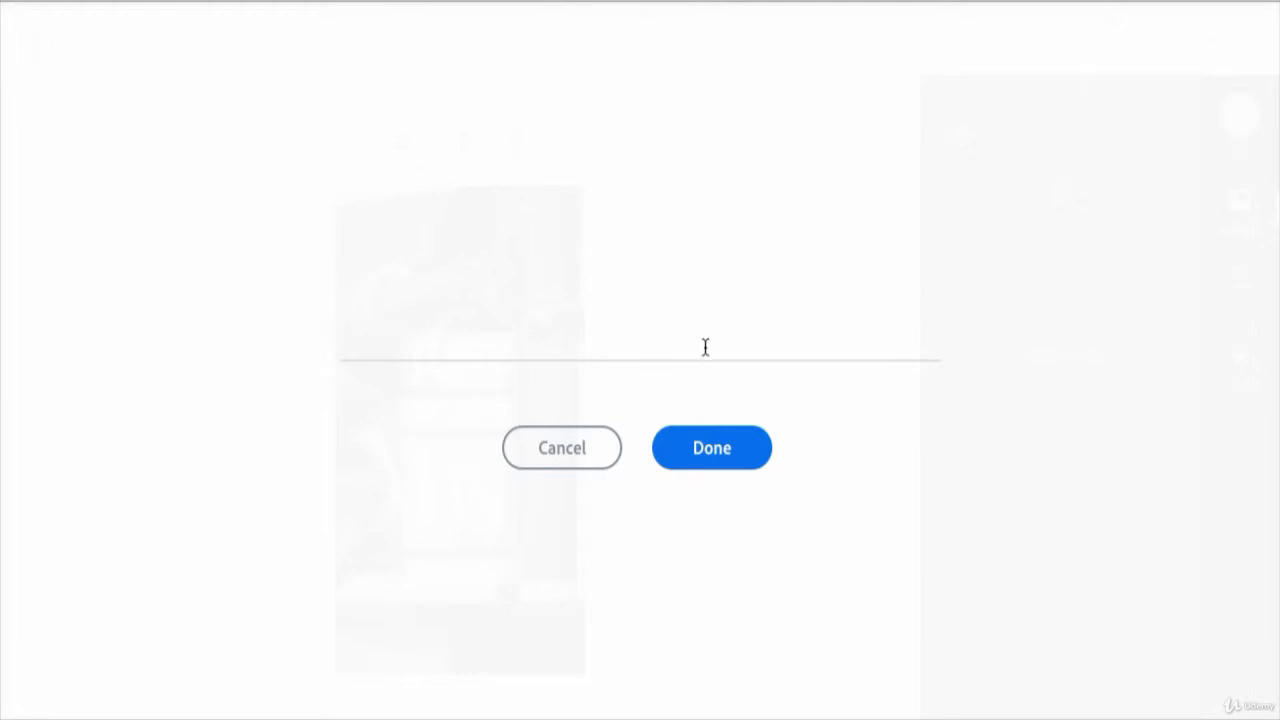
type("Text 2")
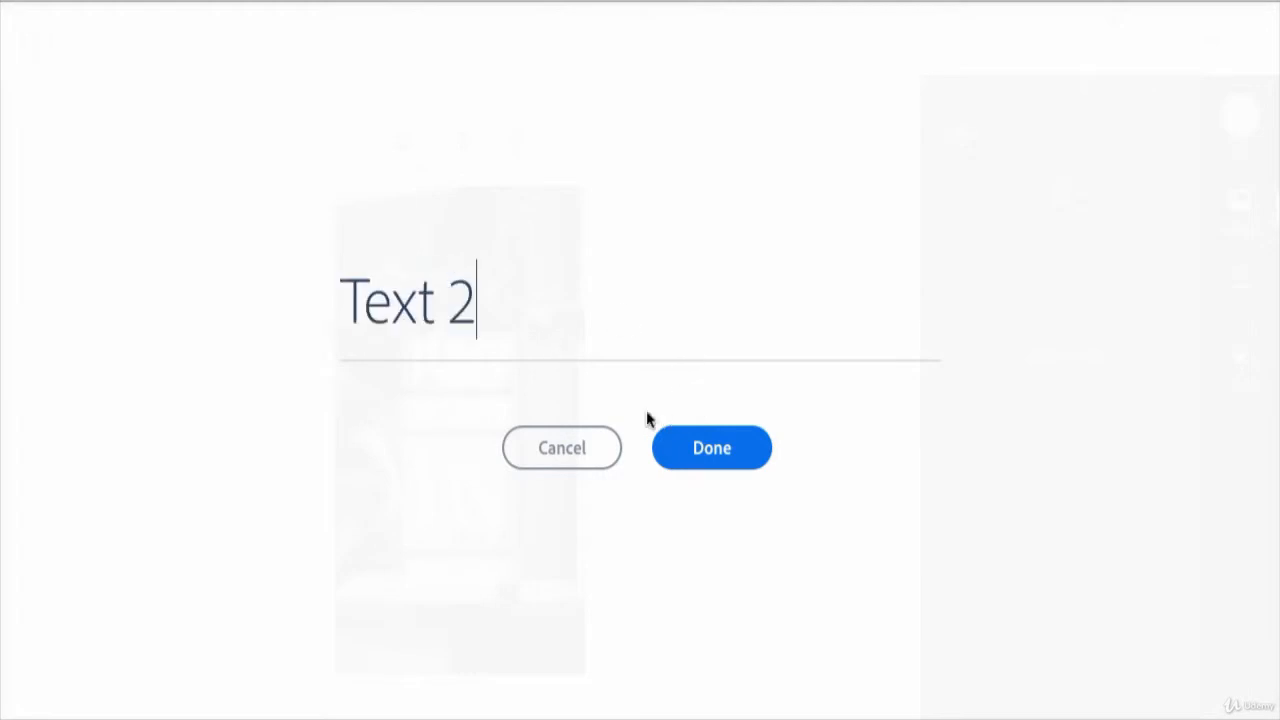
left_click(712, 449)
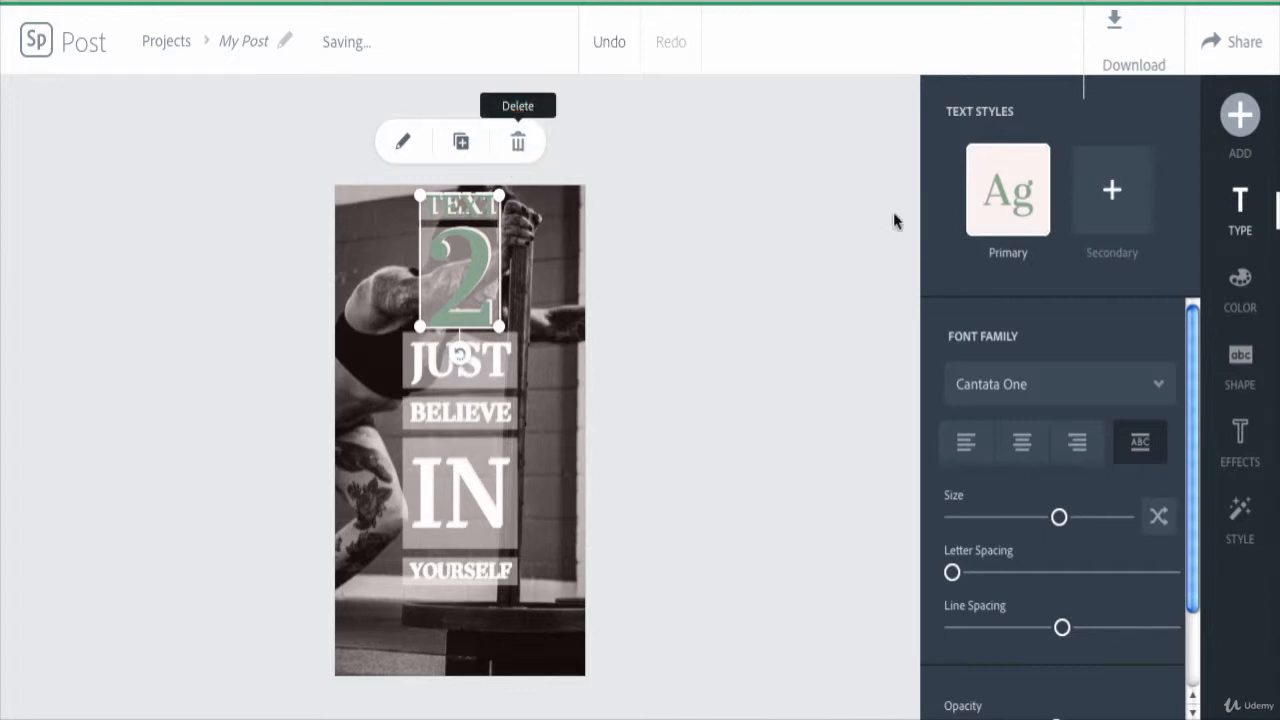
key("Delete")
Step: Add the free Crossfit photo of a woman training with battle ropes as a second image in the poster
left_click(1250, 124)
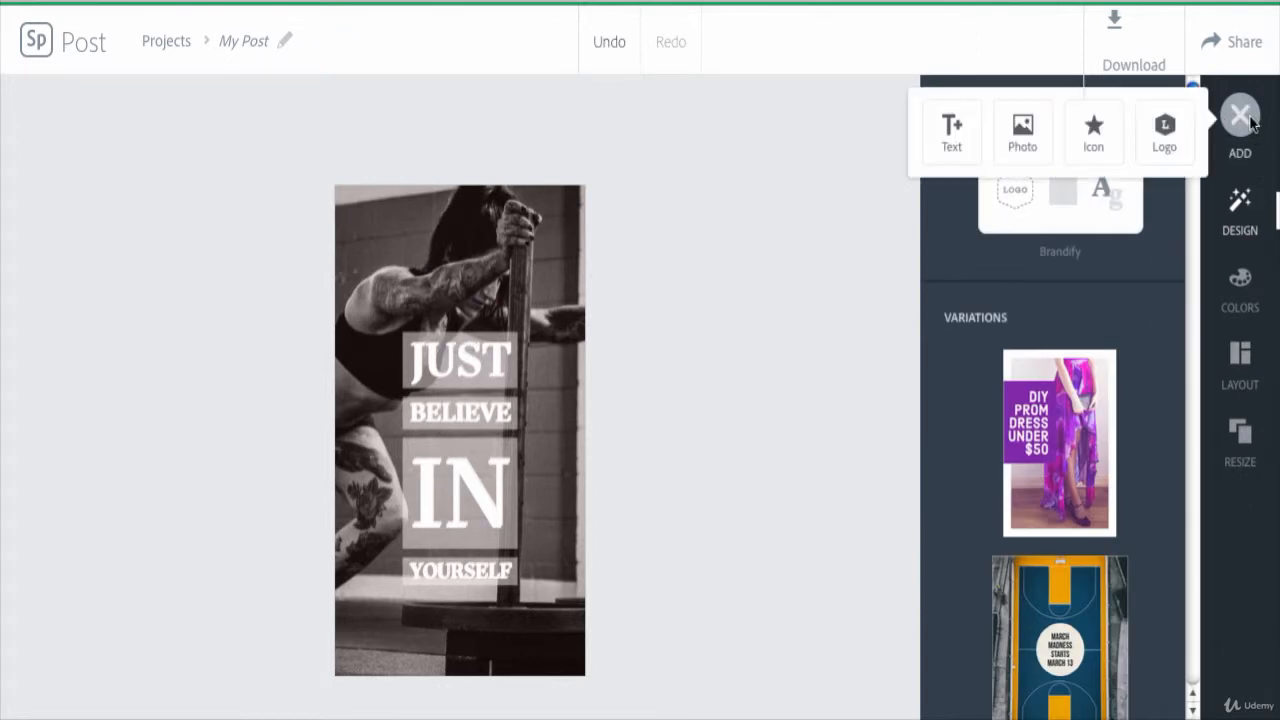
left_click(1020, 140)
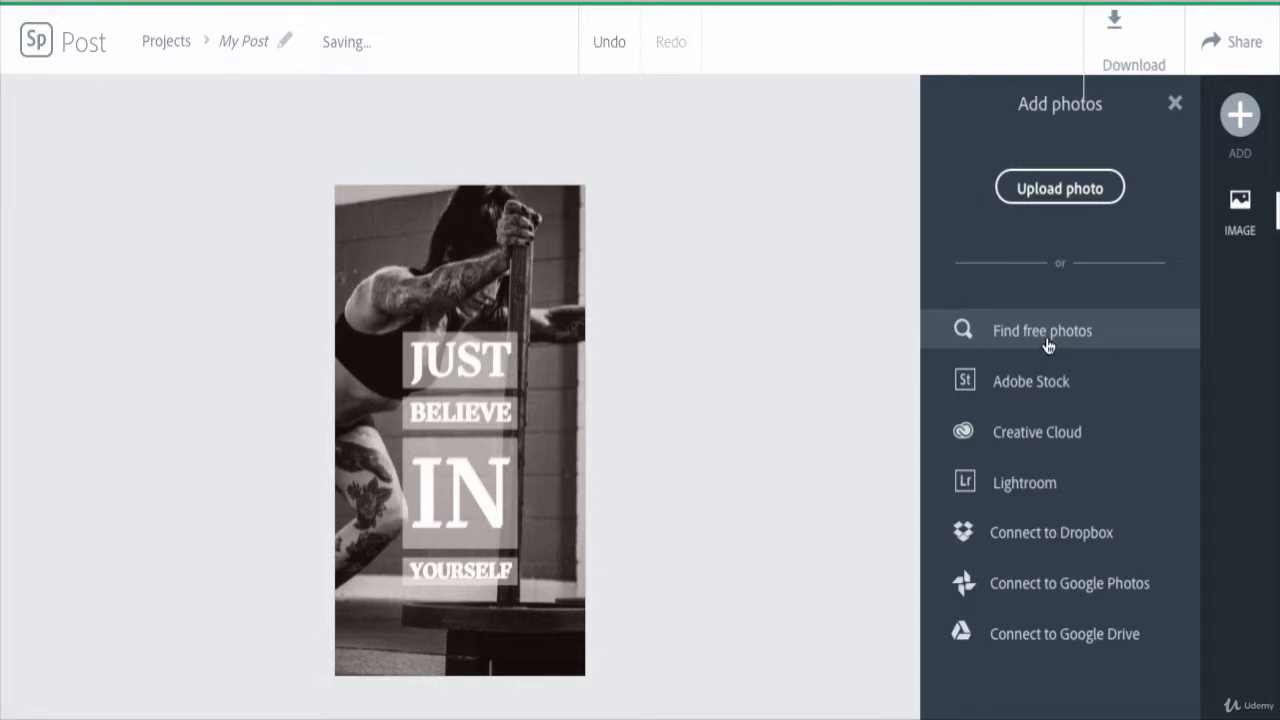
left_click(1050, 343)
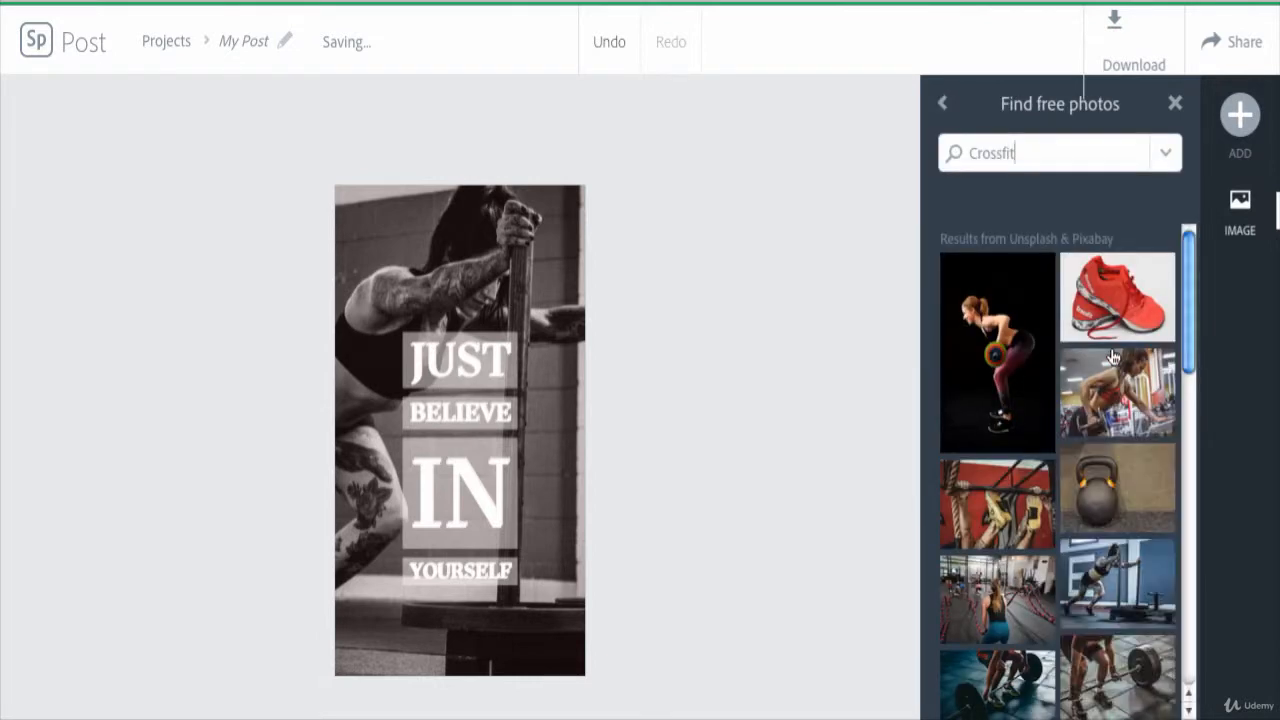
left_click(996, 590)
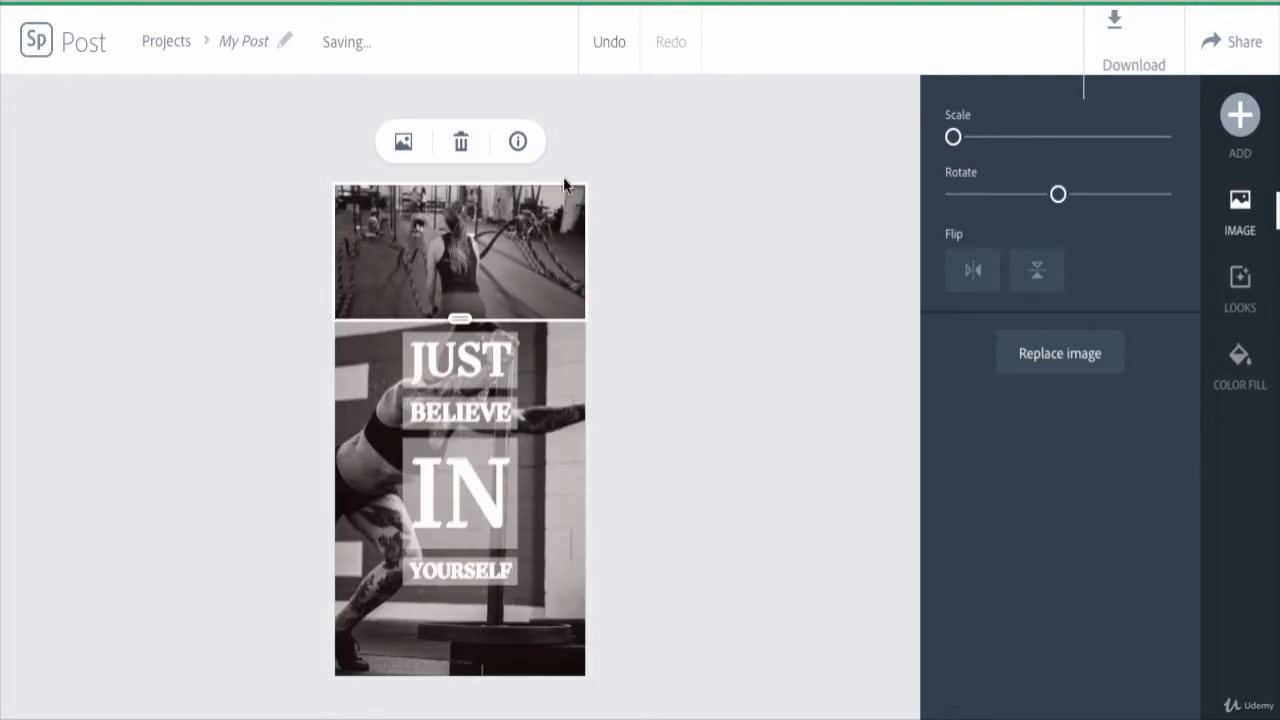
left_click(796, 314)
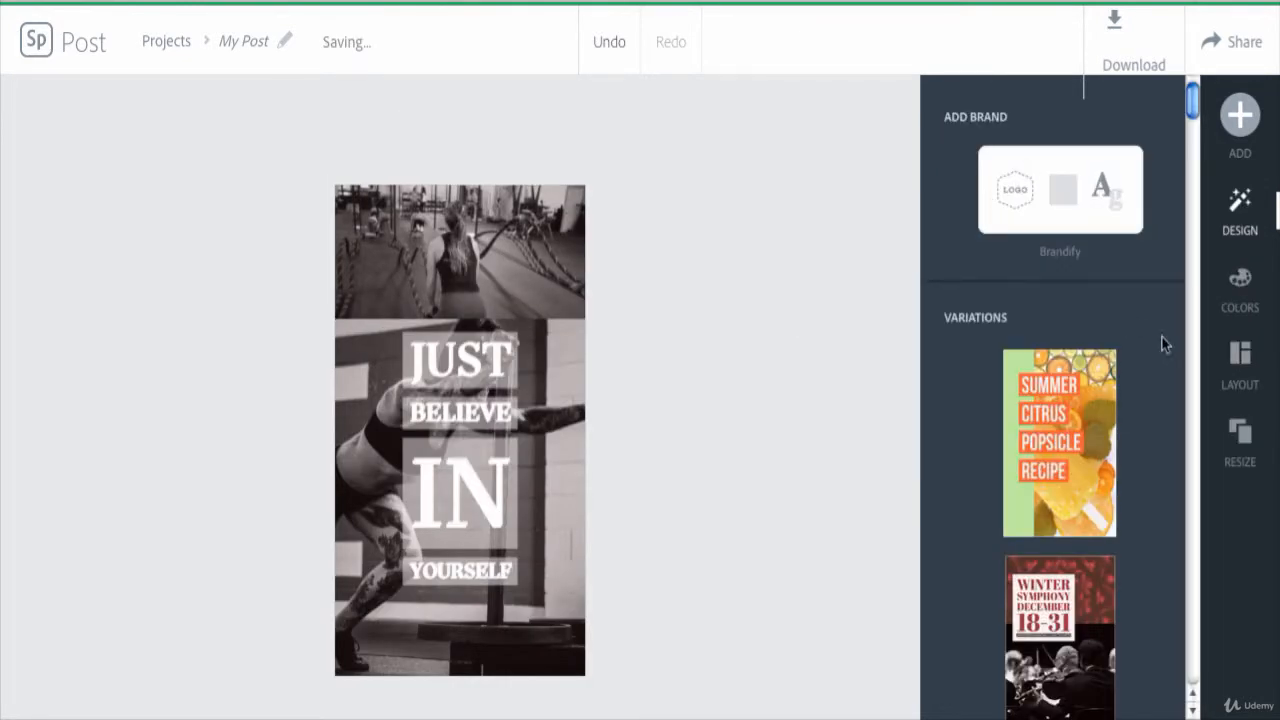
Step: Try a layout with two cells above one, and the suggested two-row layout with a shorter upper cell
left_click(1240, 358)
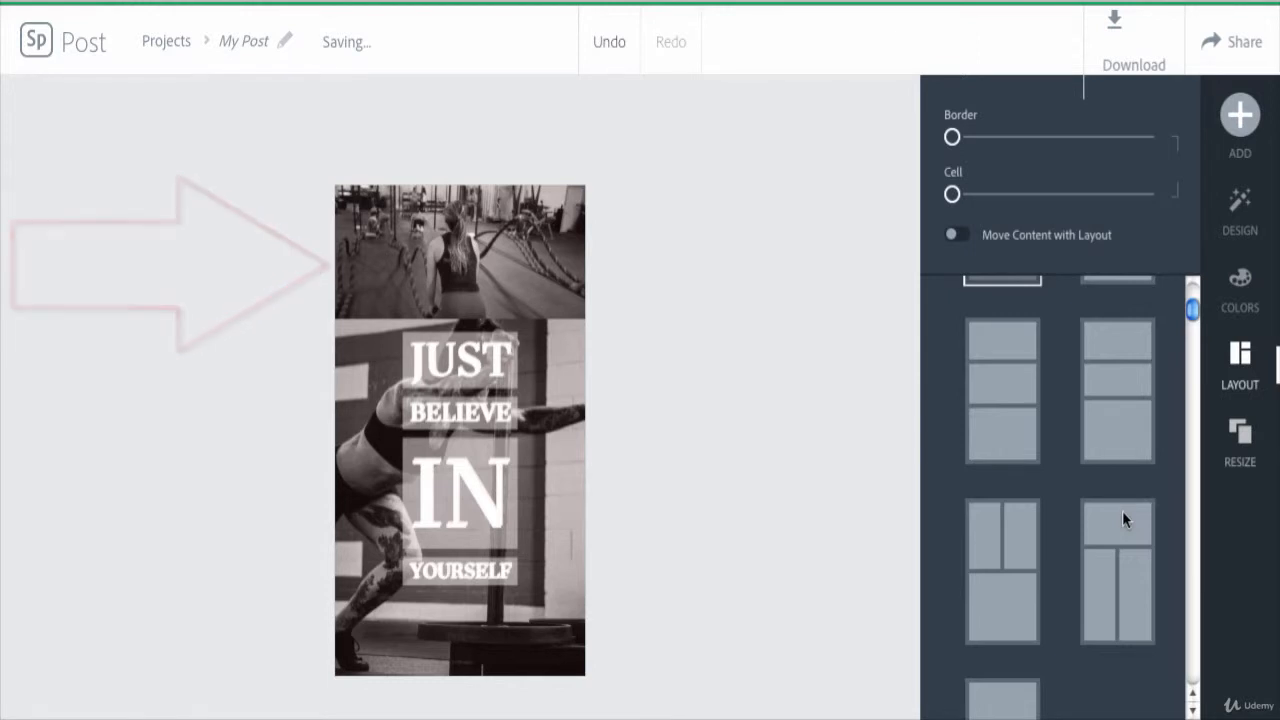
scroll(1122, 513, "down", 1)
left_click(1001, 468)
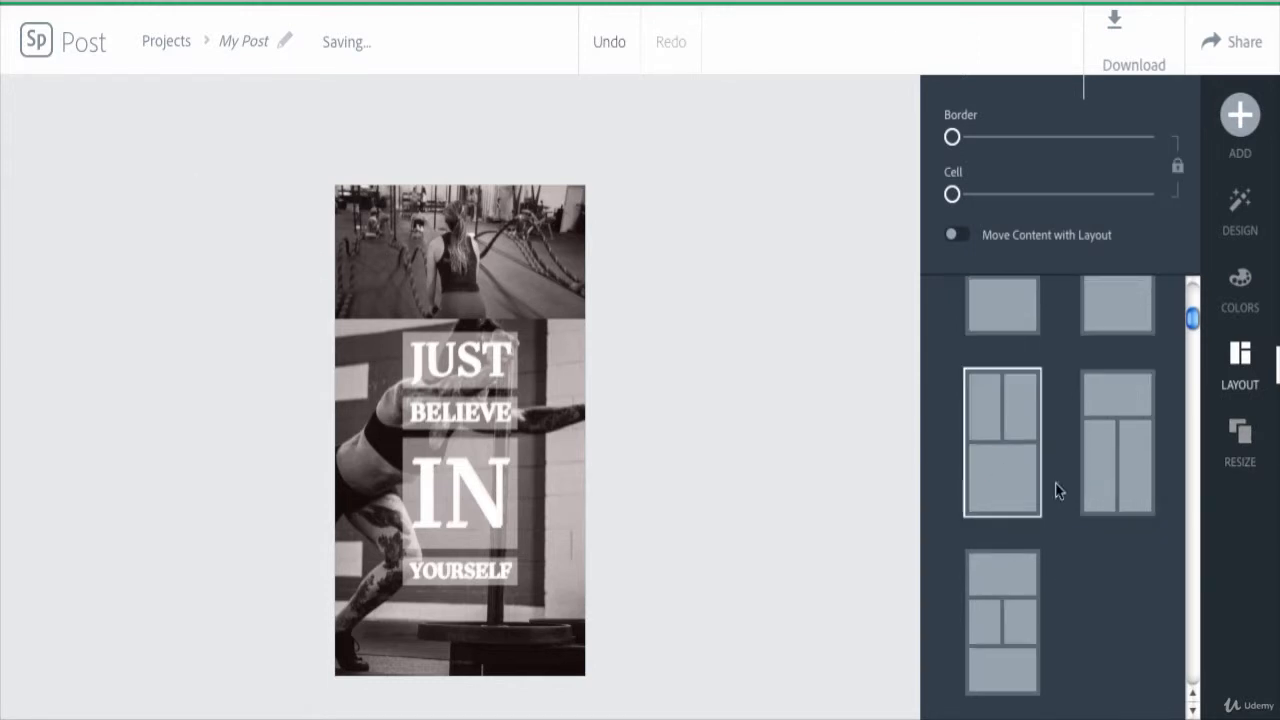
scroll(1031, 403, "up", 2)
scroll(1031, 406, "up", 3)
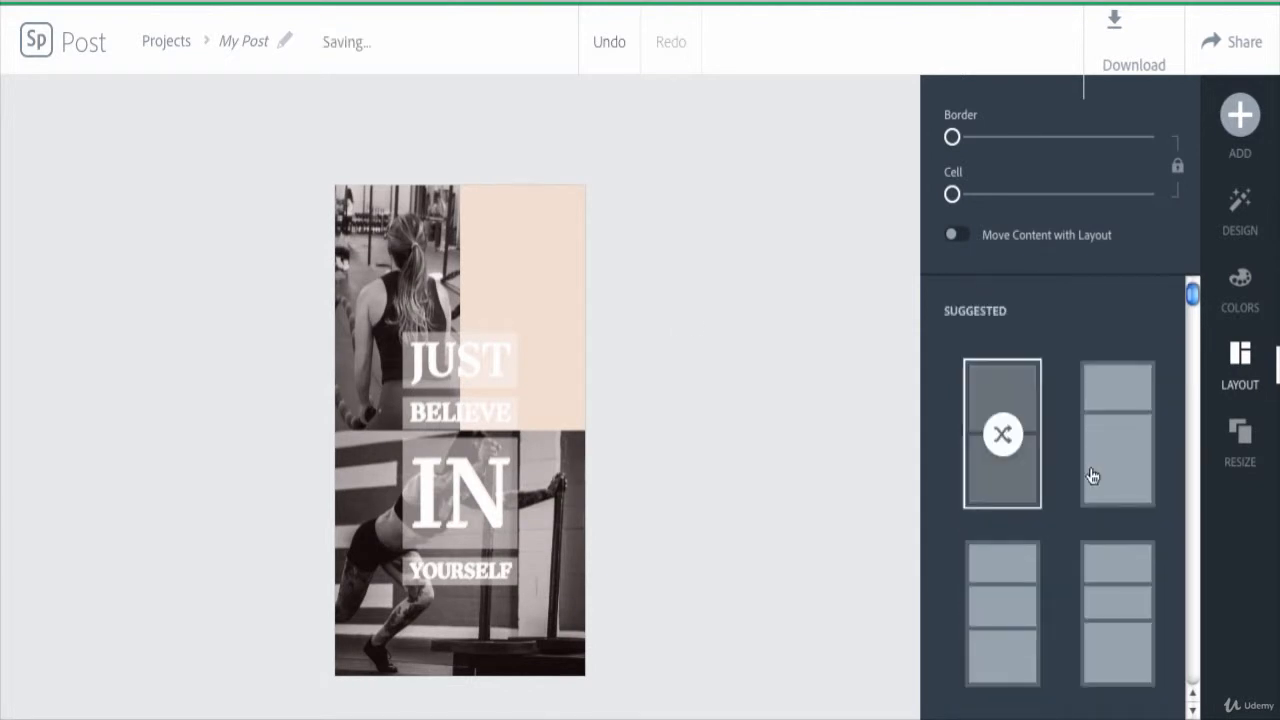
left_click(1140, 453)
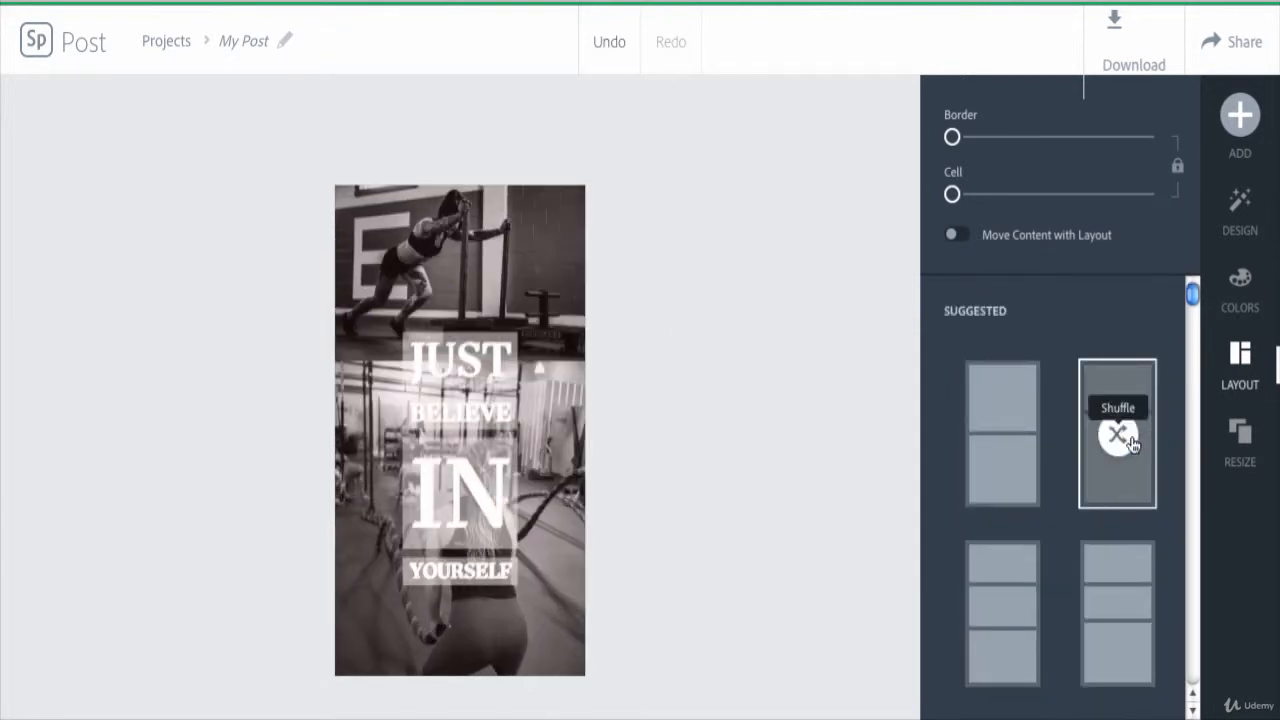
left_click(558, 256)
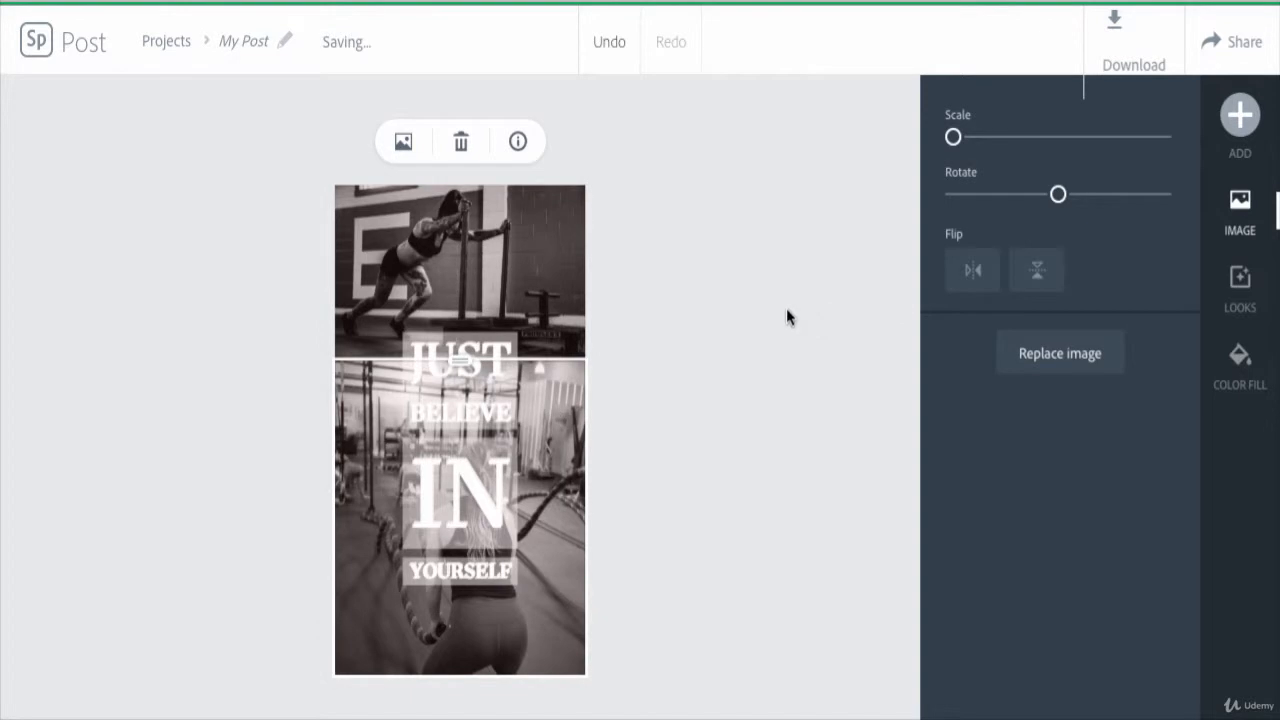
Step: Undo the layout changes and the added second photo, back to the single-image poster
left_click(607, 44)
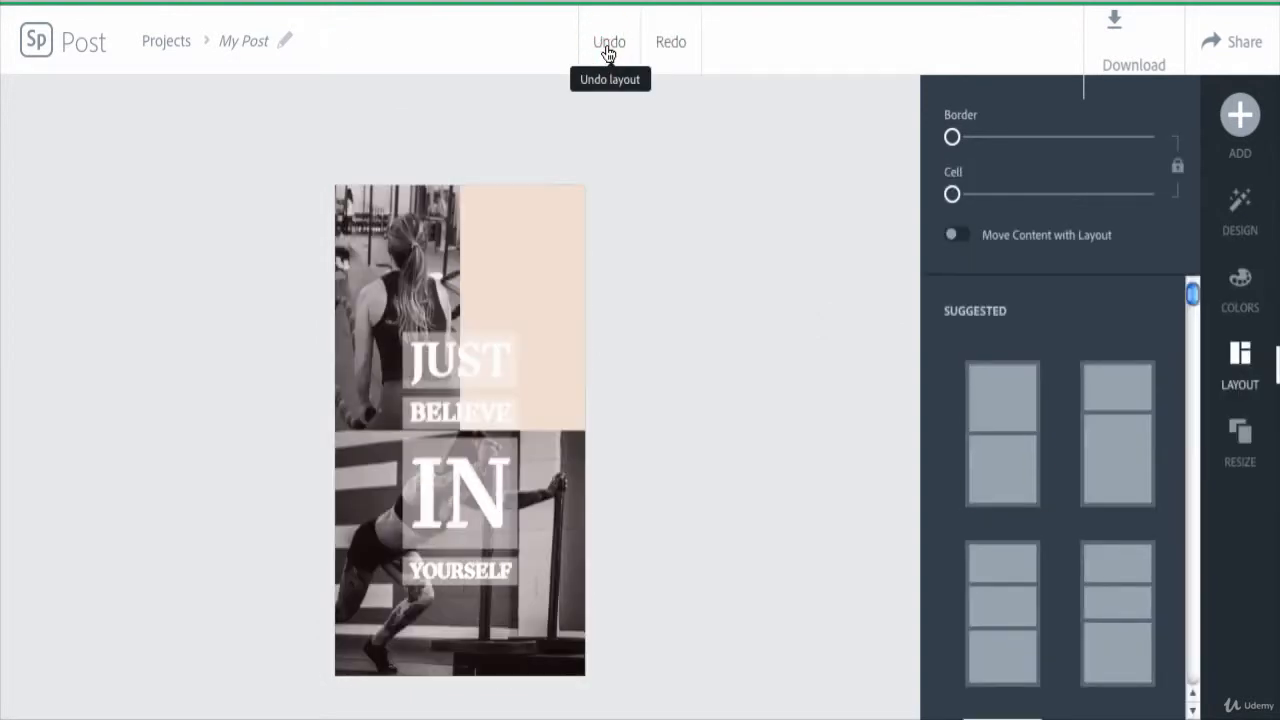
left_click(607, 44)
left_click(607, 44)
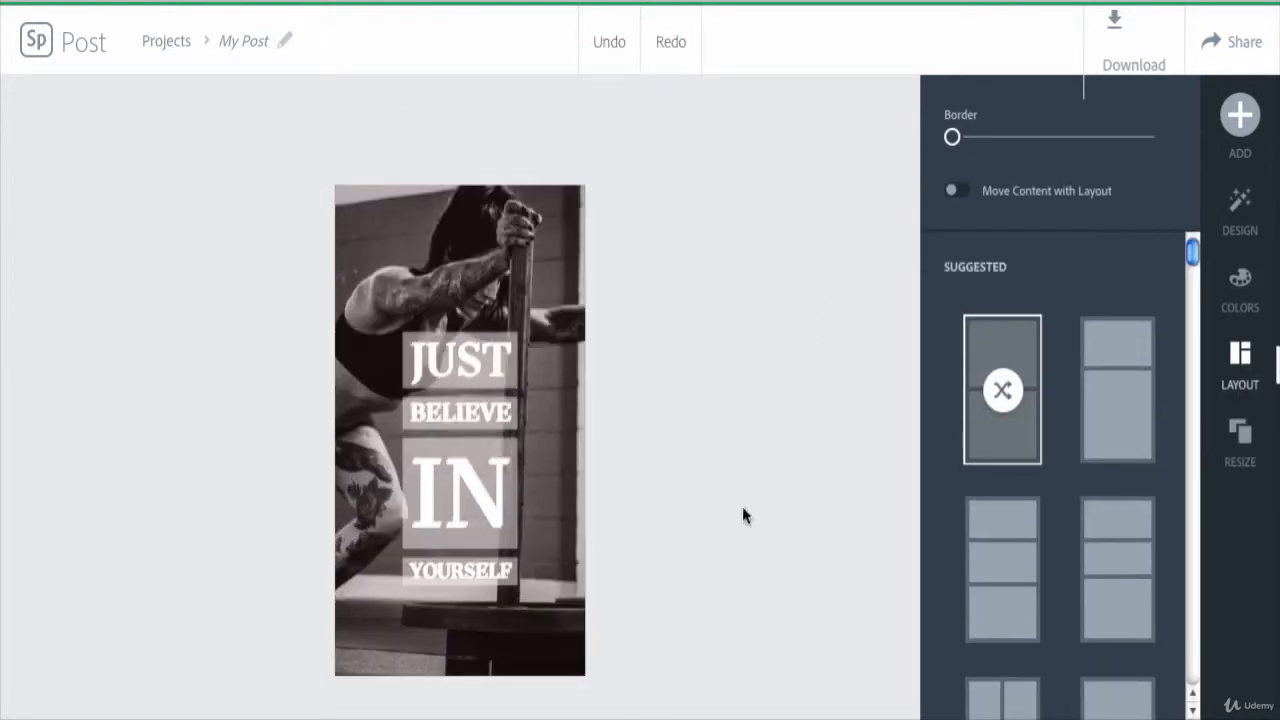
Step: Search the icon library for "singer"
left_click(1240, 116)
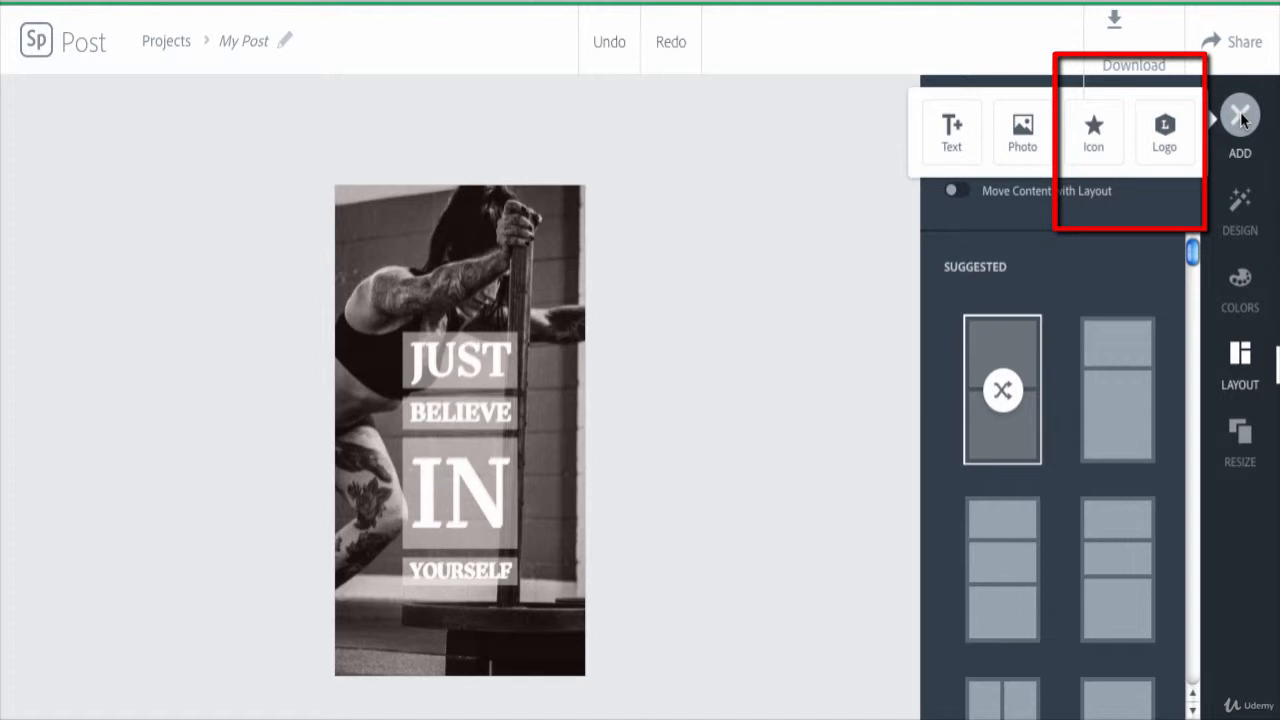
left_click(1093, 140)
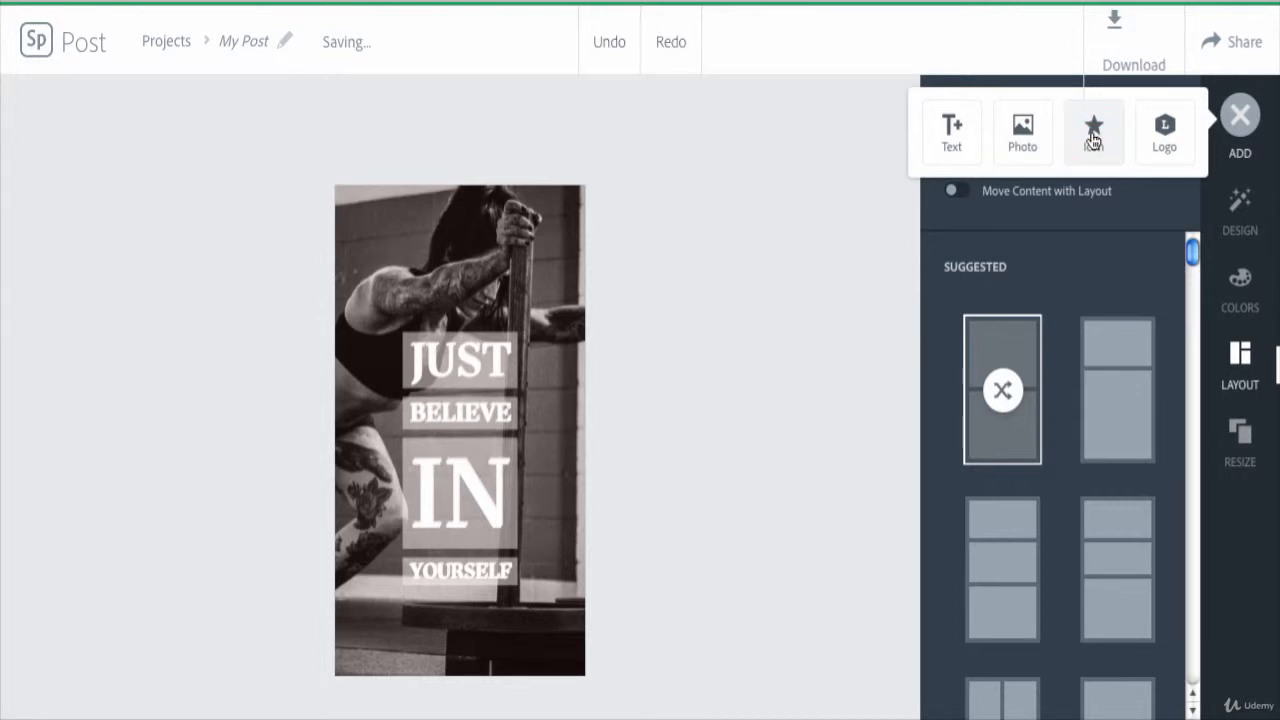
type("singer")
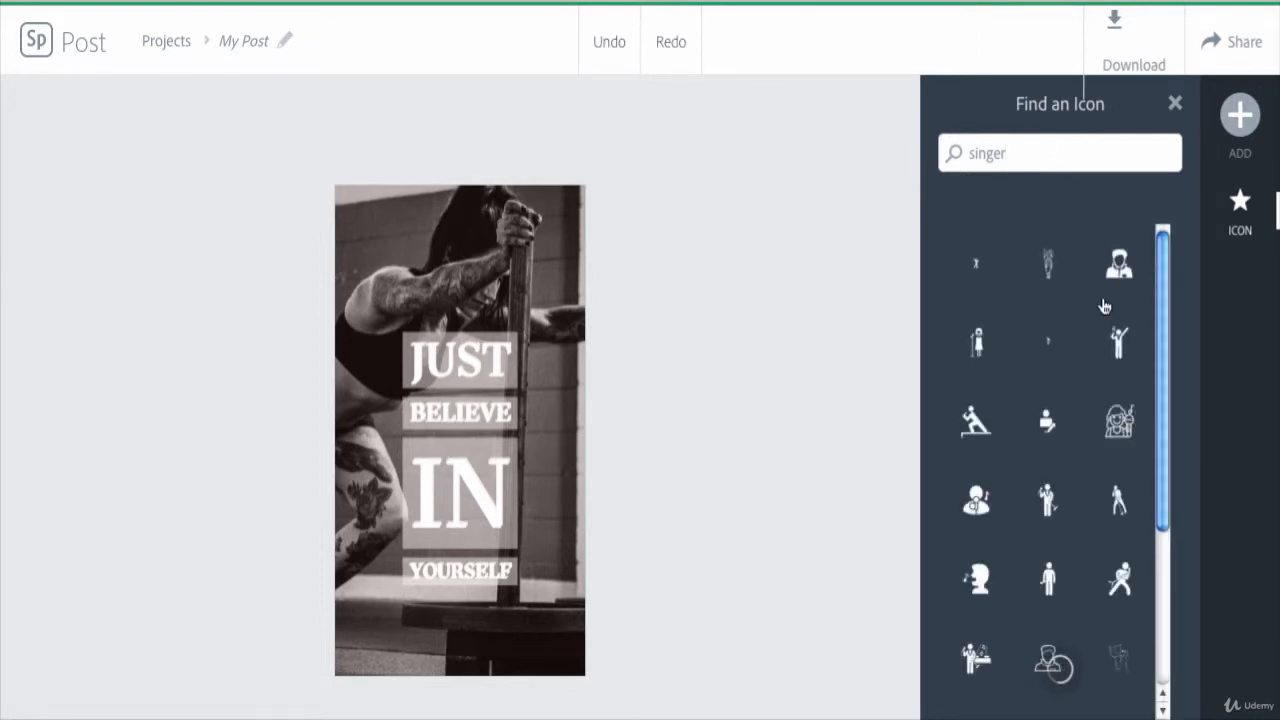
Step: Search the icon library for "mobile" and add an outlined smartphone icon to the poster
left_click_drag(1023, 152, 938, 152)
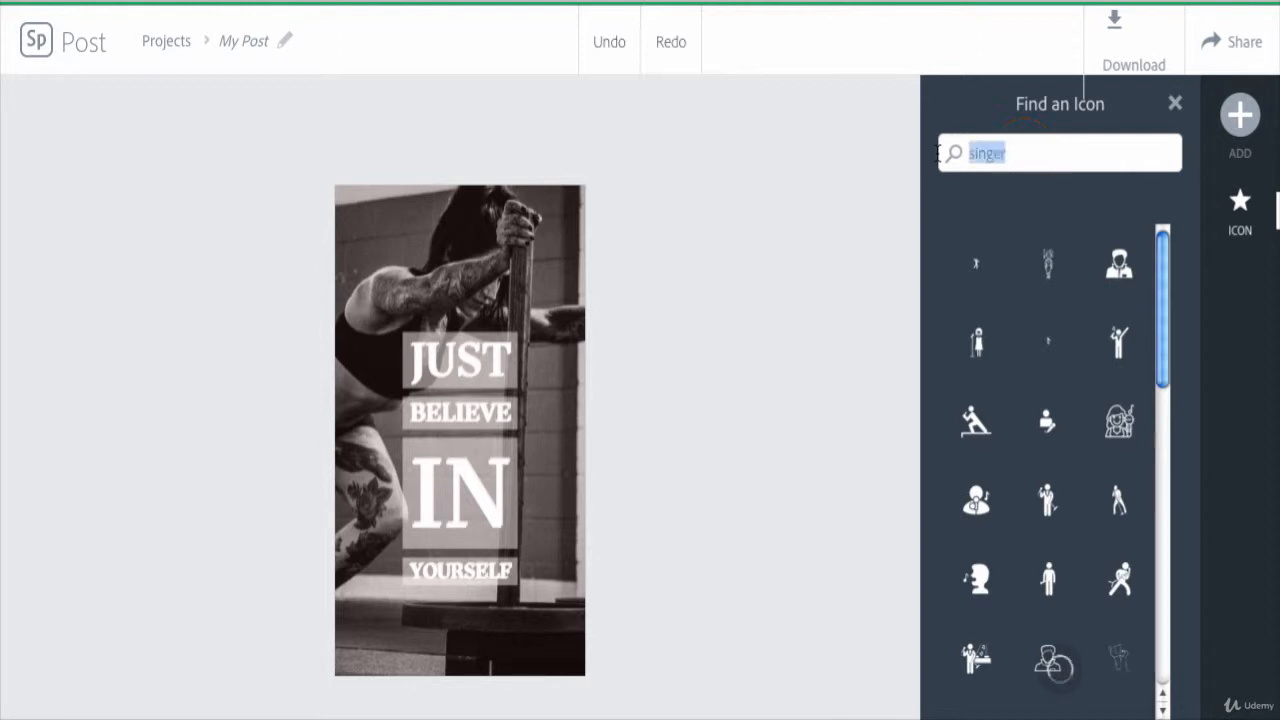
type("mobile")
key("Return")
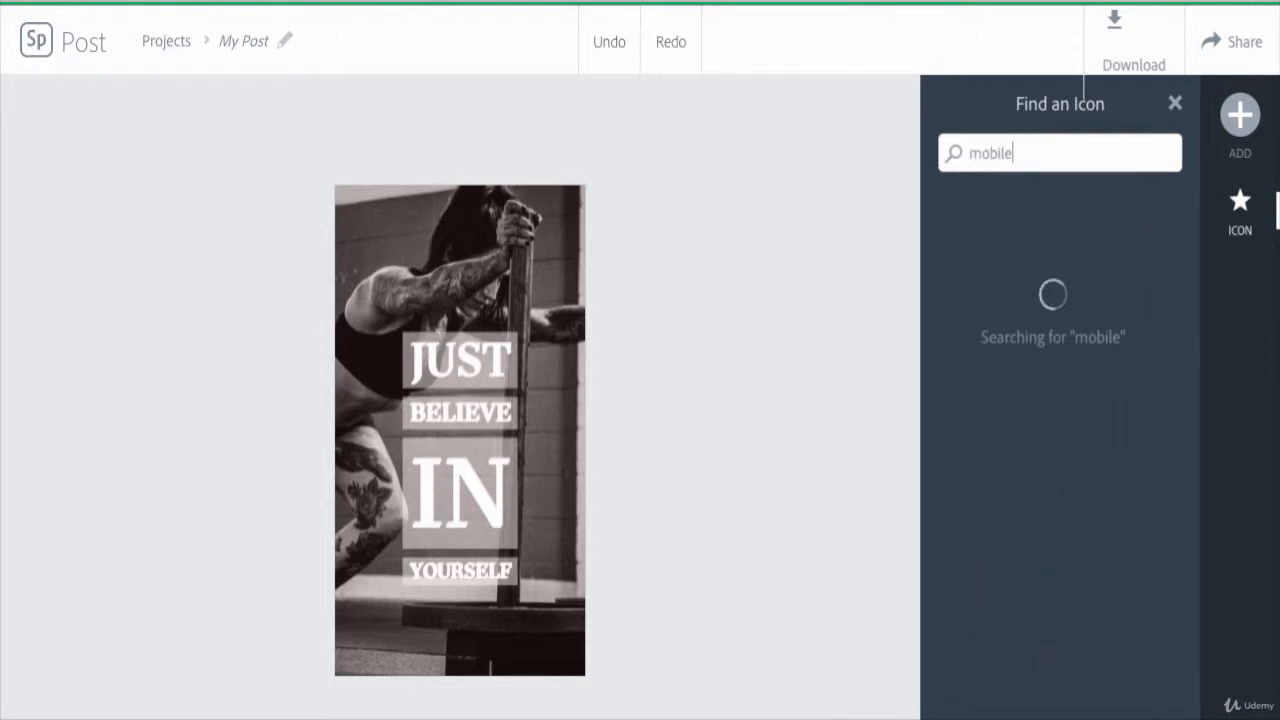
left_click_drag(1166, 329, 1151, 250)
left_click(1121, 354)
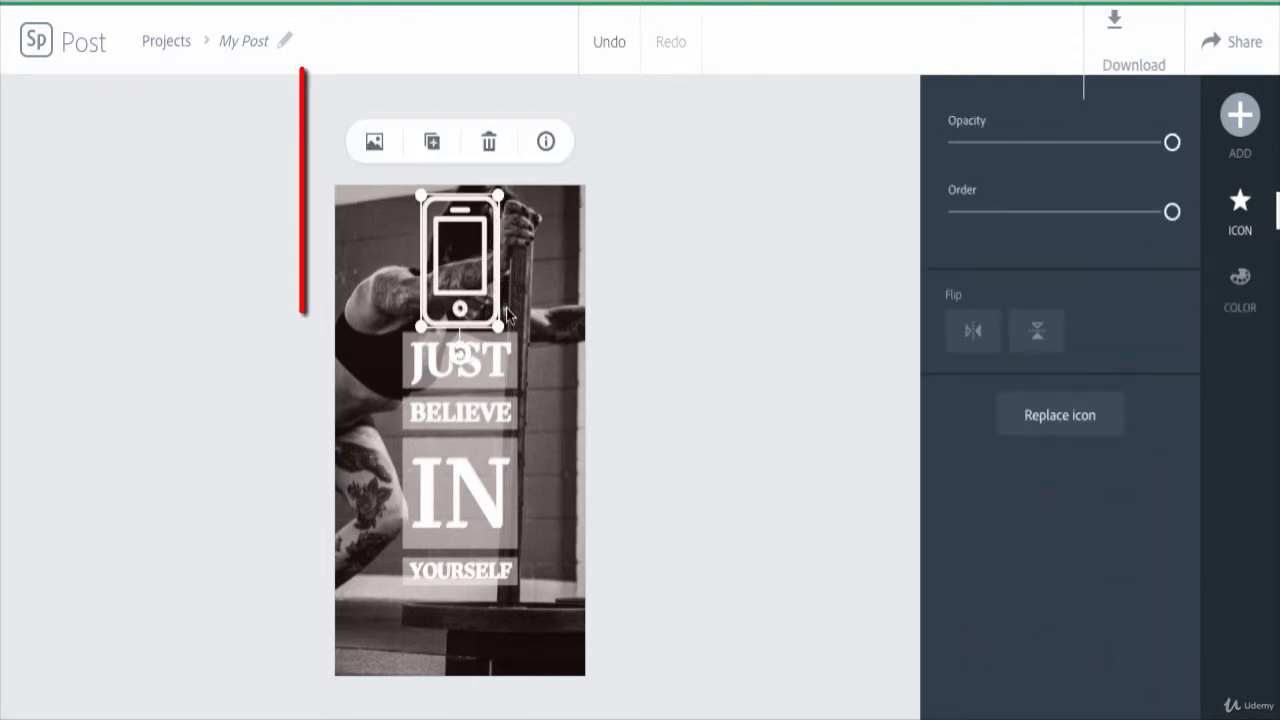
Step: Shrink the smartphone icon to about half its size and move it to the poster's lower-left corner
left_click_drag(500, 336, 453, 262)
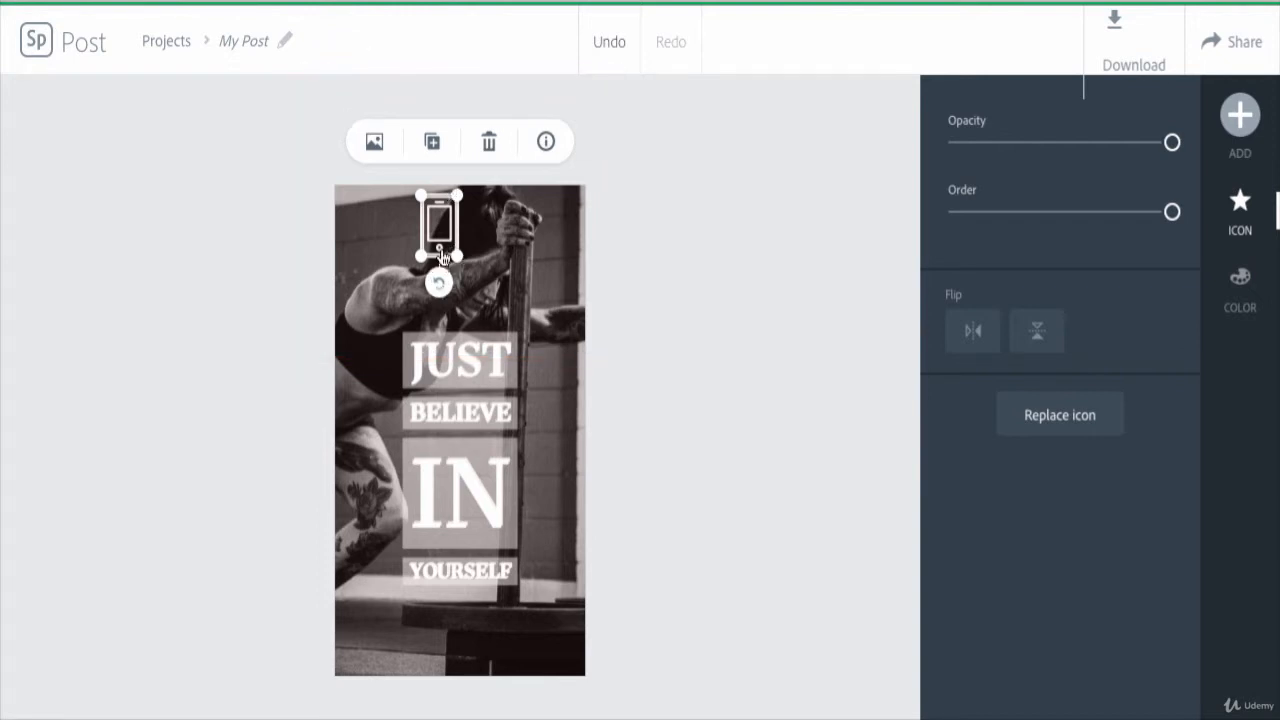
left_click_drag(431, 355, 371, 629)
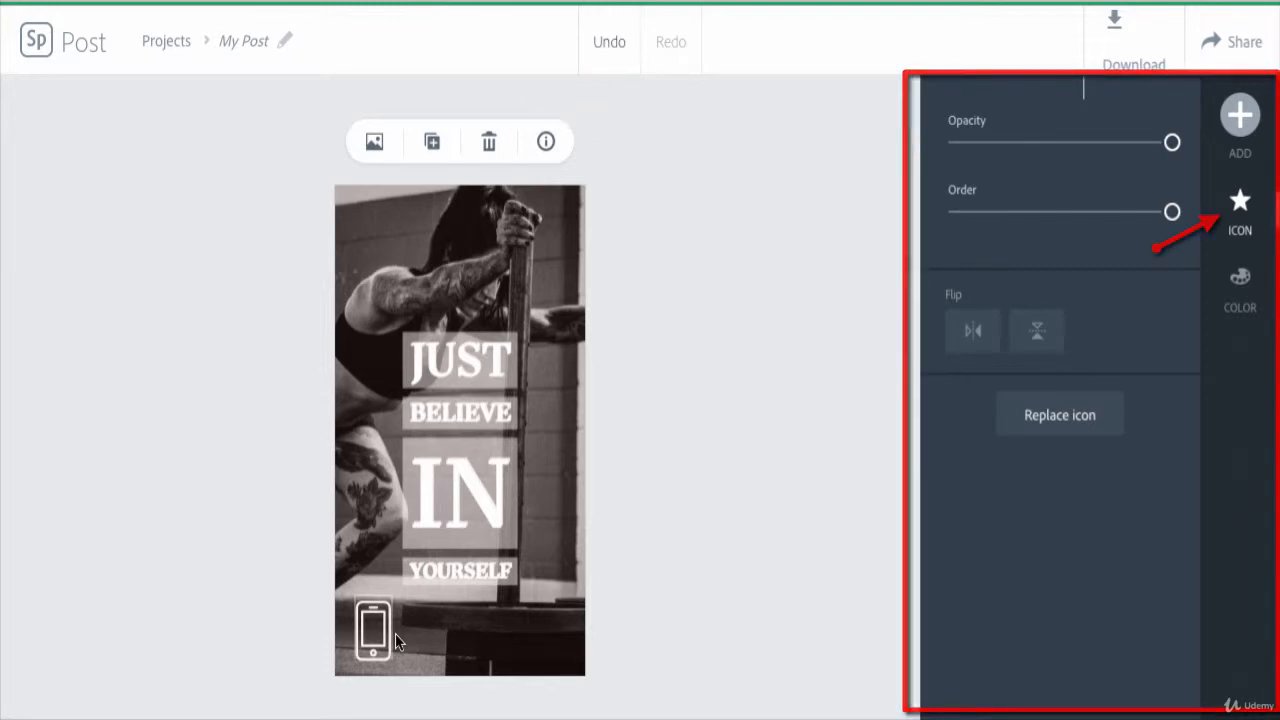
Step: Try the smartphone icon's opacity and order settings, and flip it once horizontally and twice vertically
mouse_move(1170, 142)
left_mouse_down()
mouse_move(1025, 152)
mouse_move(1198, 150)
left_mouse_up()
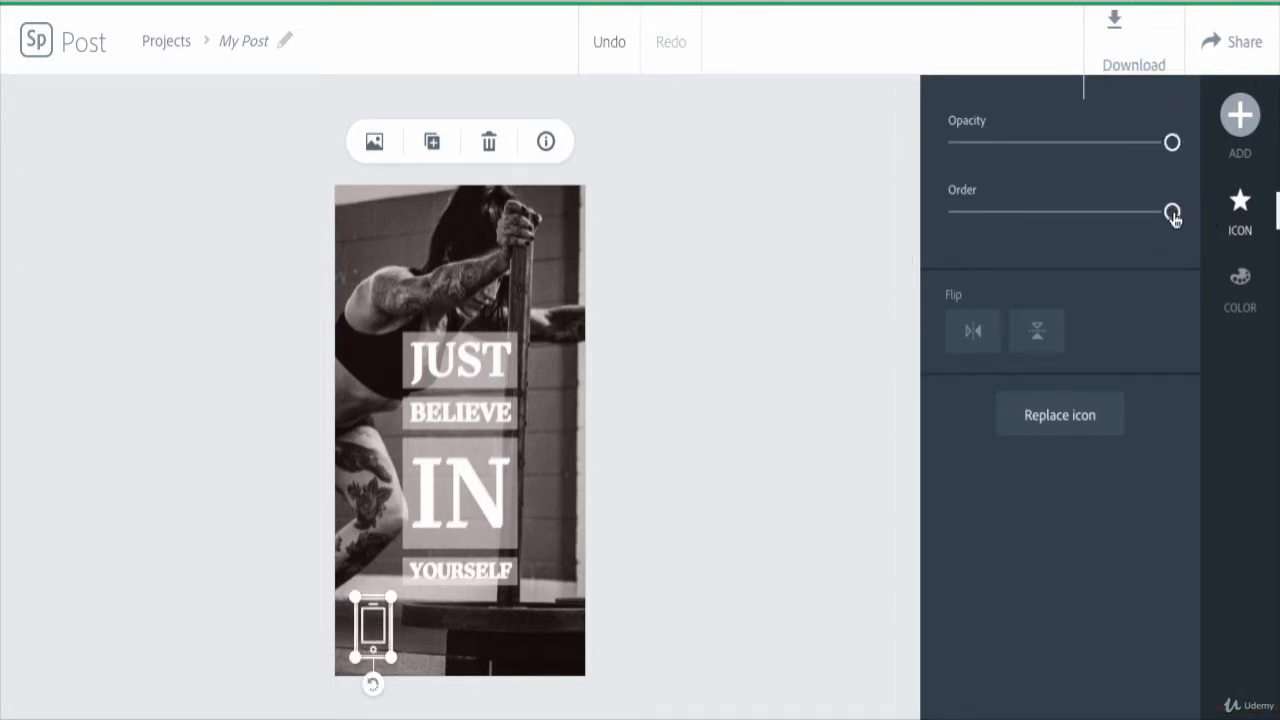
left_click_drag(1172, 212, 1250, 210)
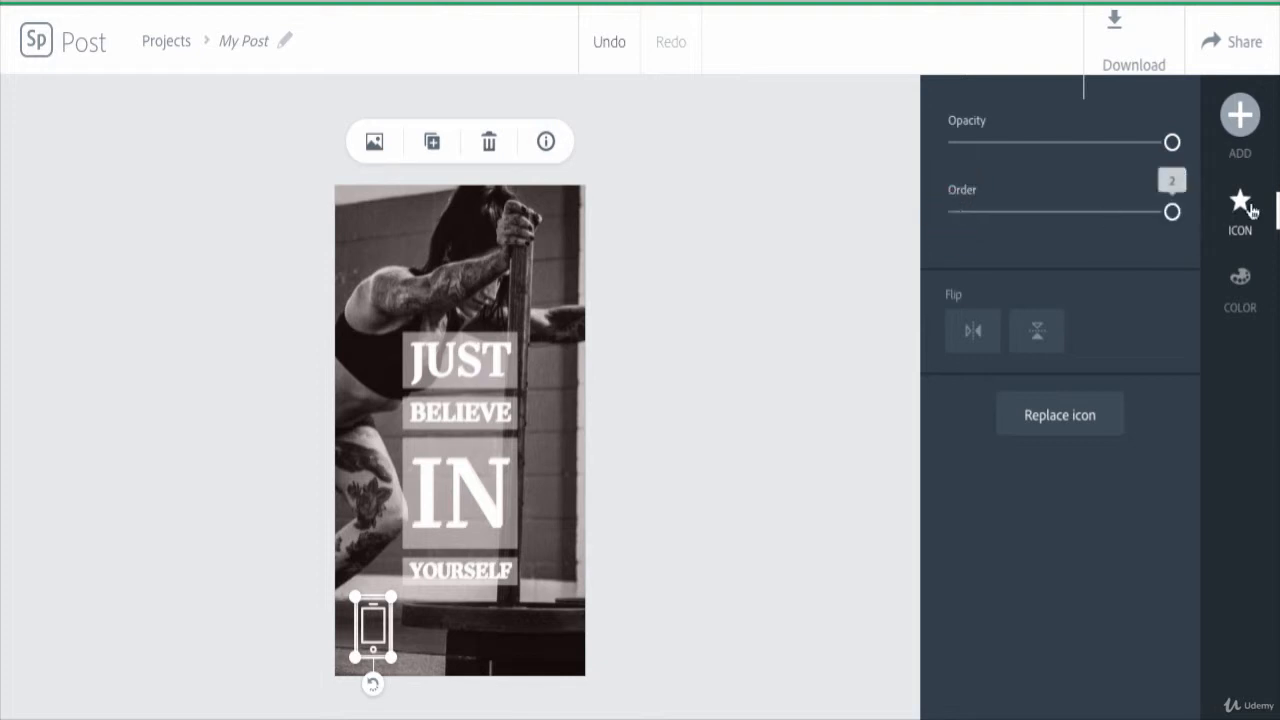
left_click(980, 342)
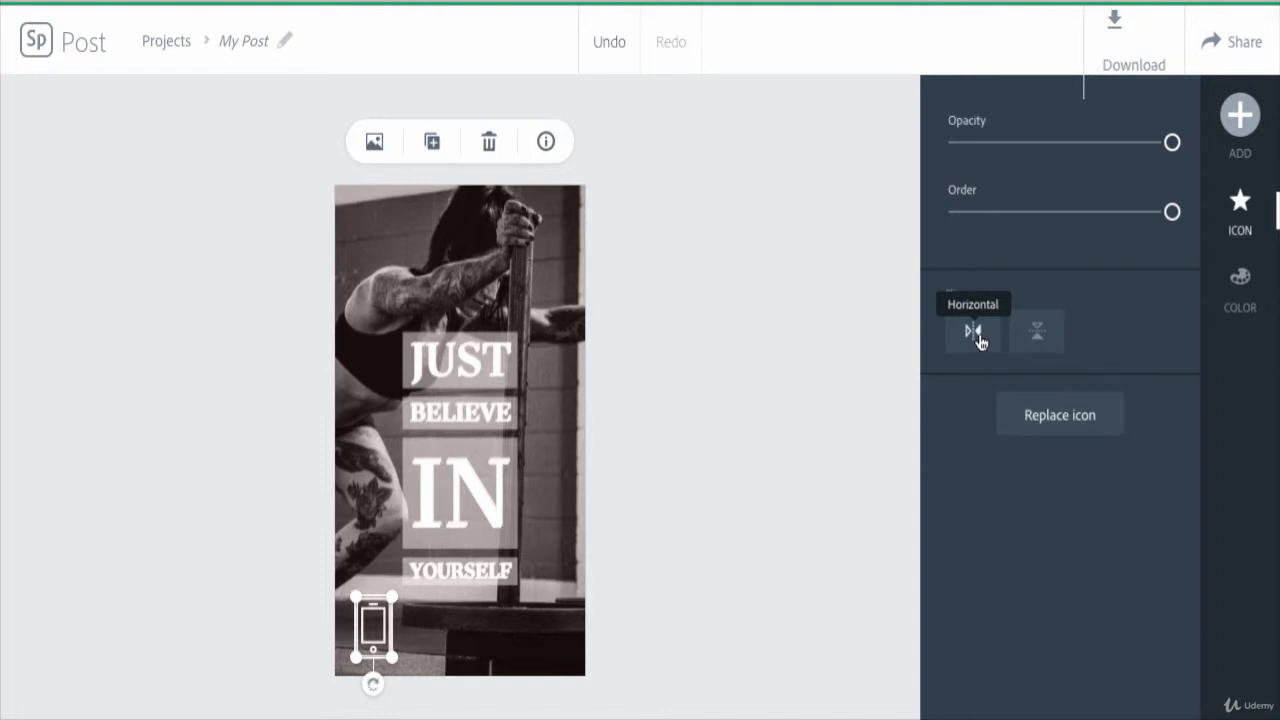
left_click(1034, 337)
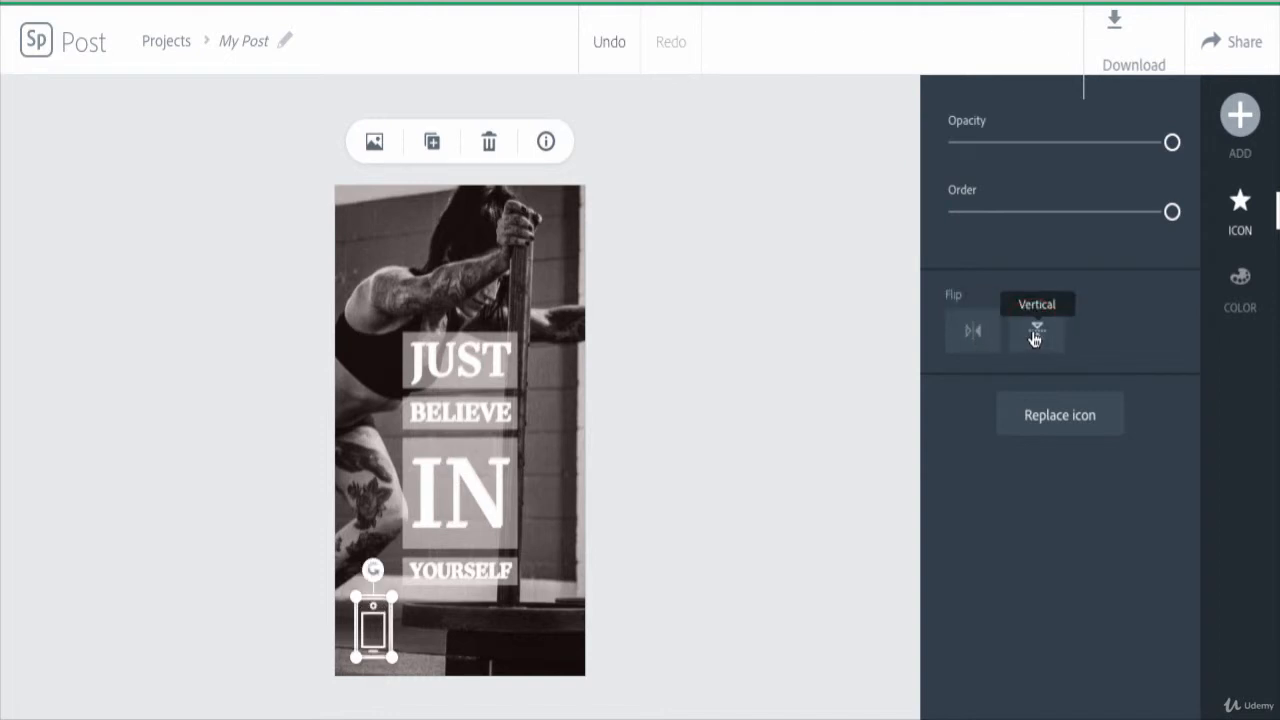
left_click(1034, 338)
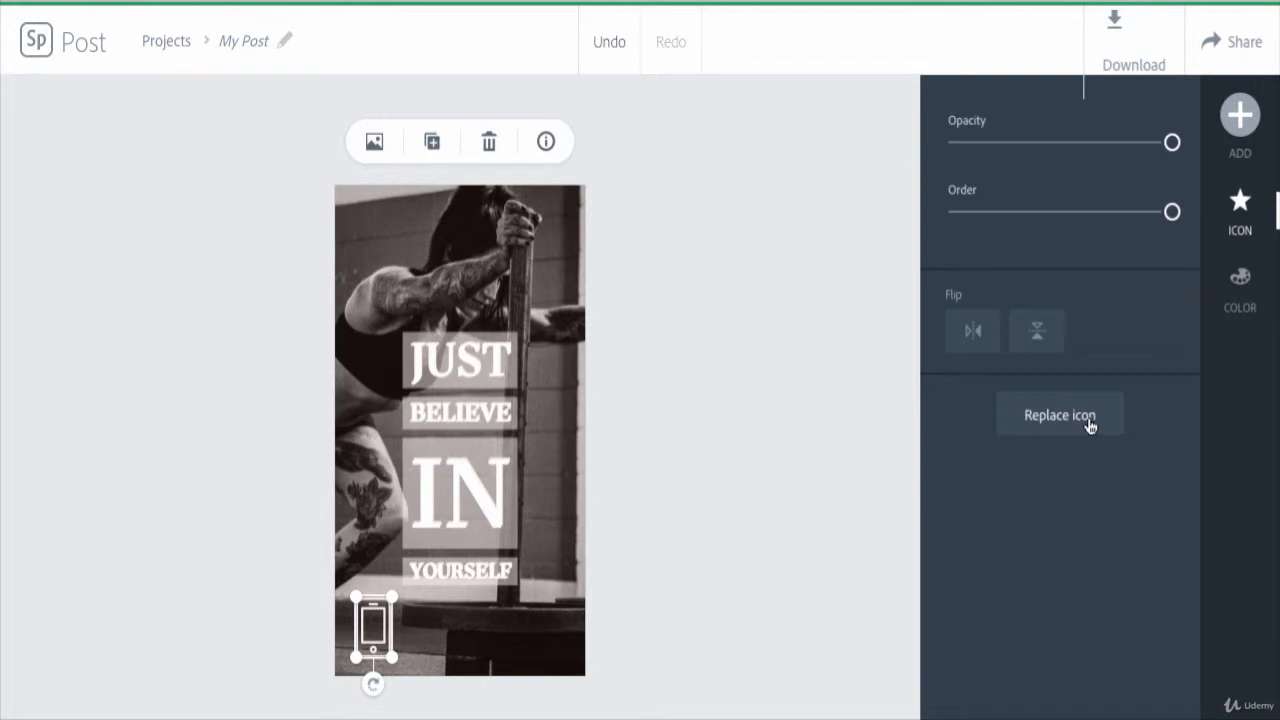
Step: Recolor the smartphone icon with the suggested bright blue, and change it to the suggested peach
left_click(1238, 280)
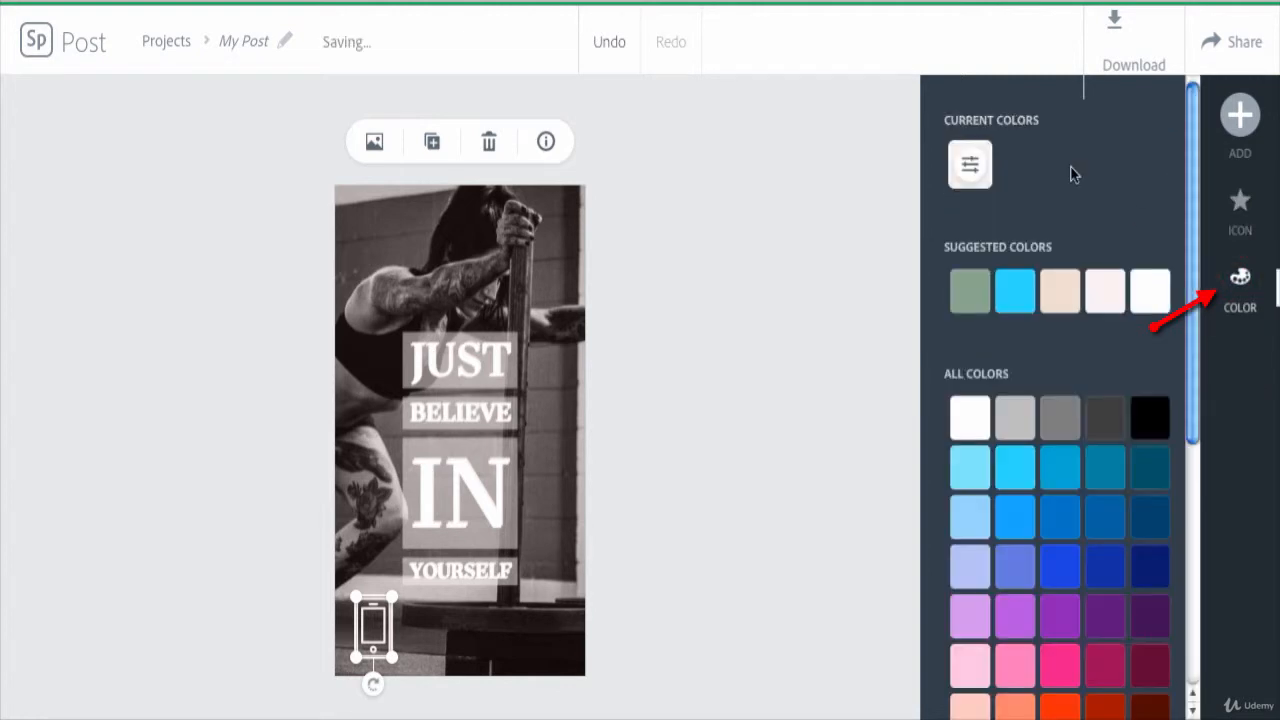
left_click(1017, 291)
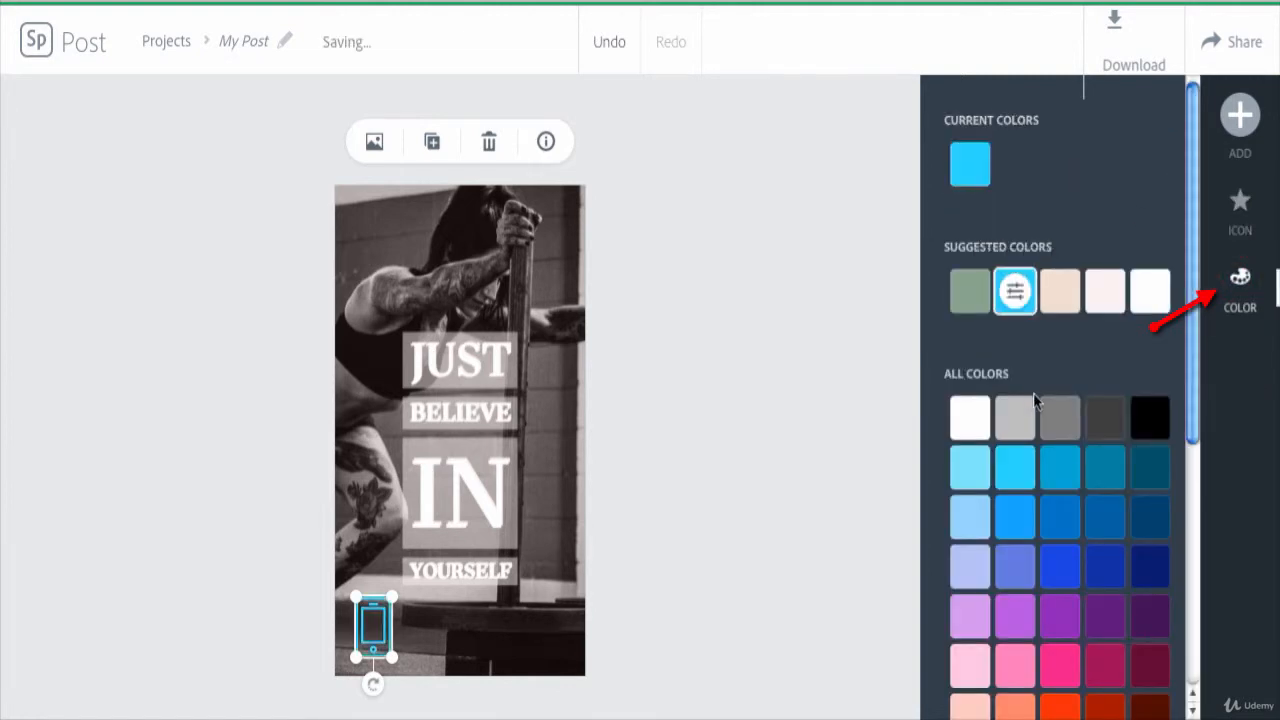
left_click(1060, 292)
left_click(1063, 294)
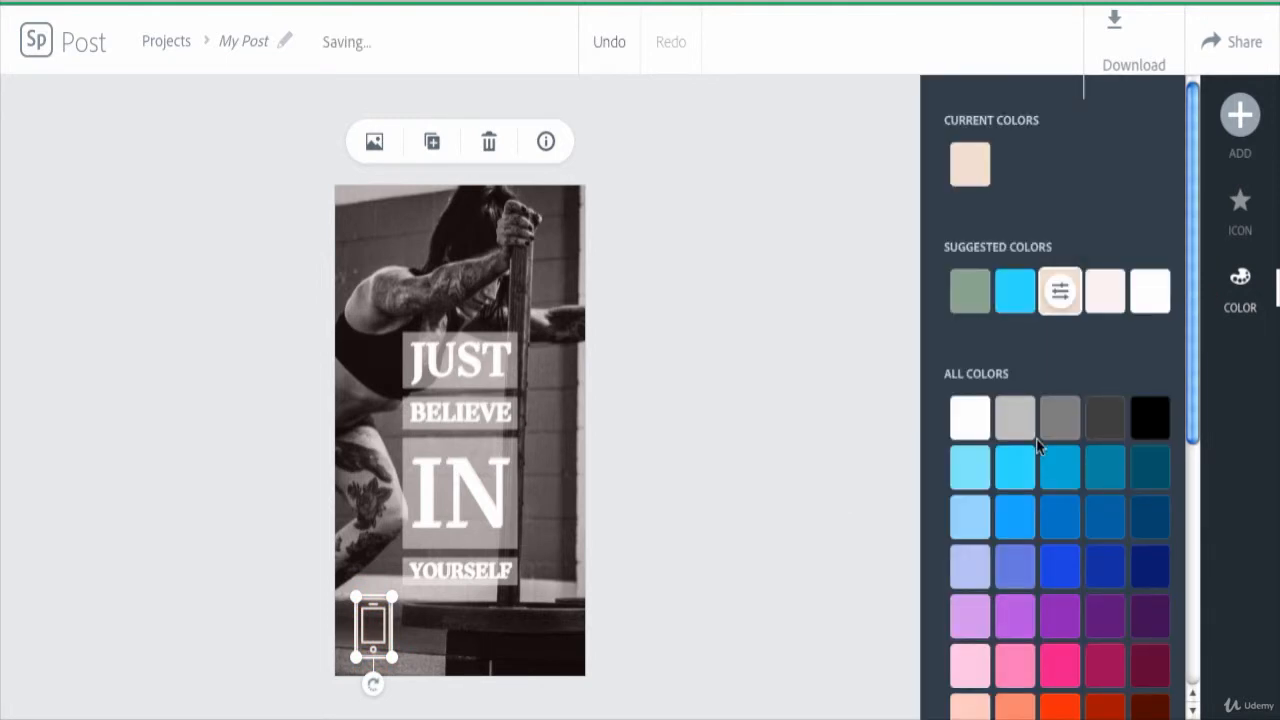
Step: Add the blue Online Learning School primary logo to the poster and select it on the canvas
left_click(1240, 115)
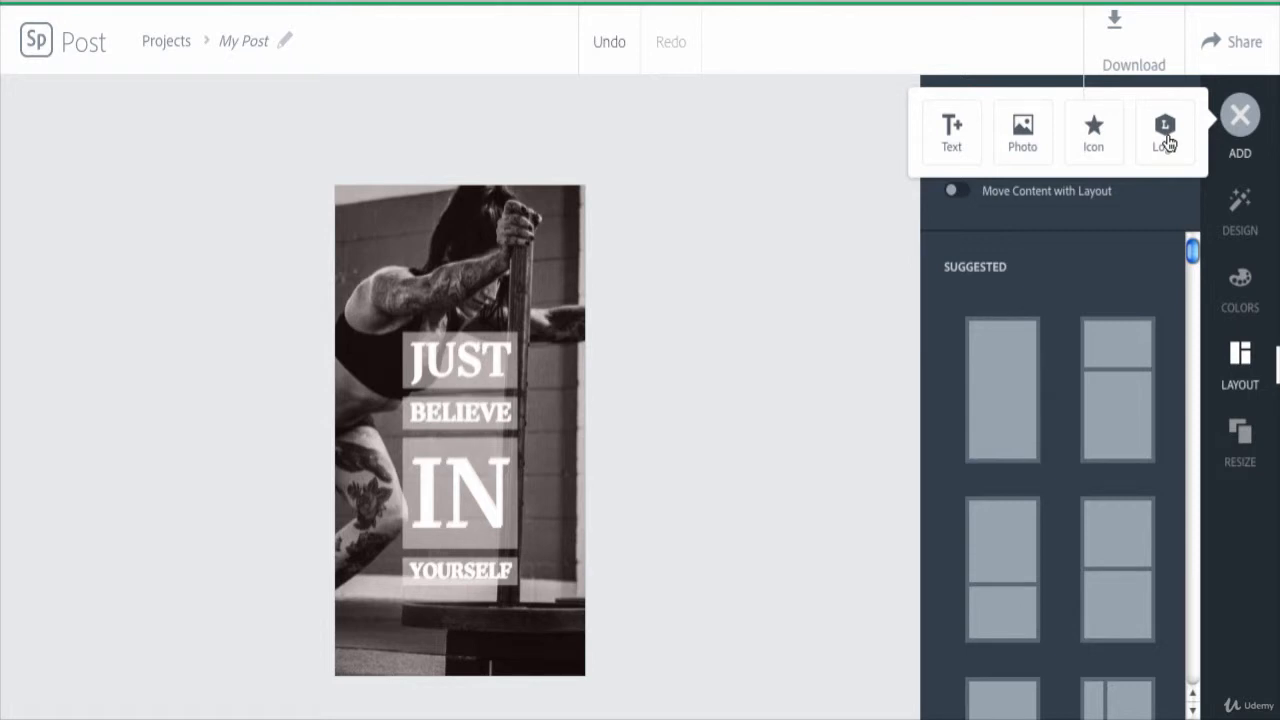
left_click(1166, 135)
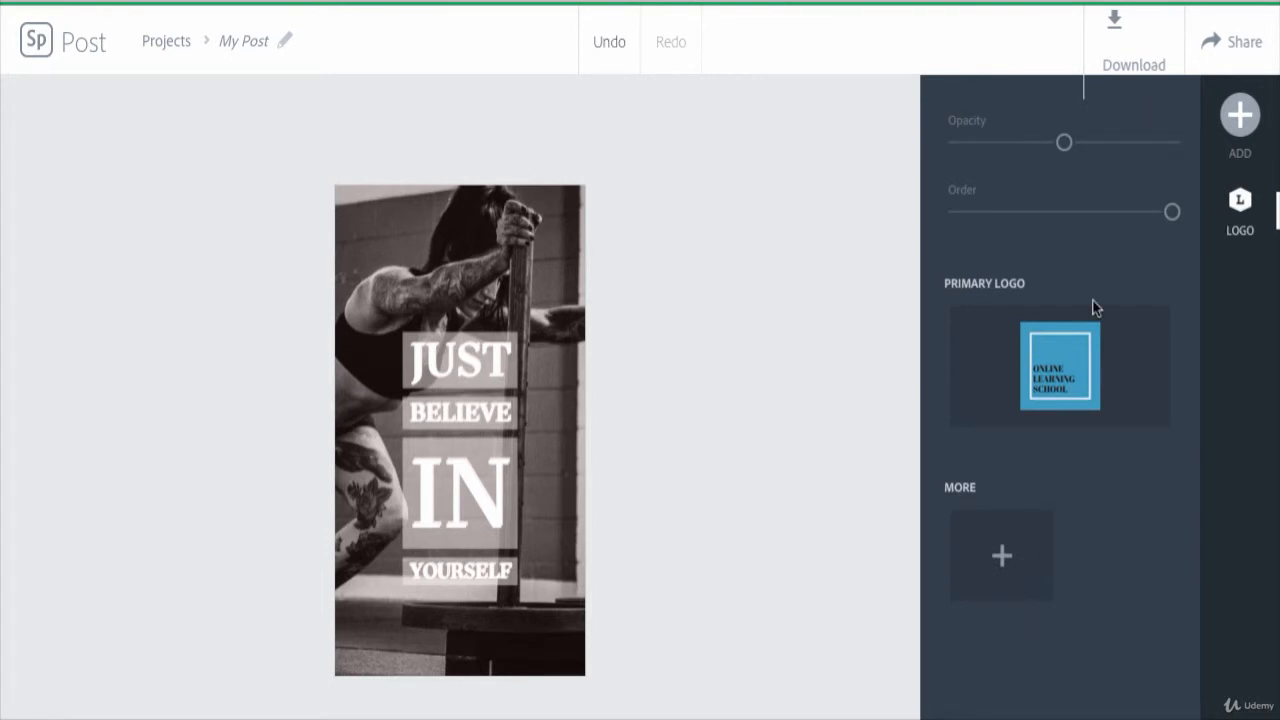
left_click(1058, 391)
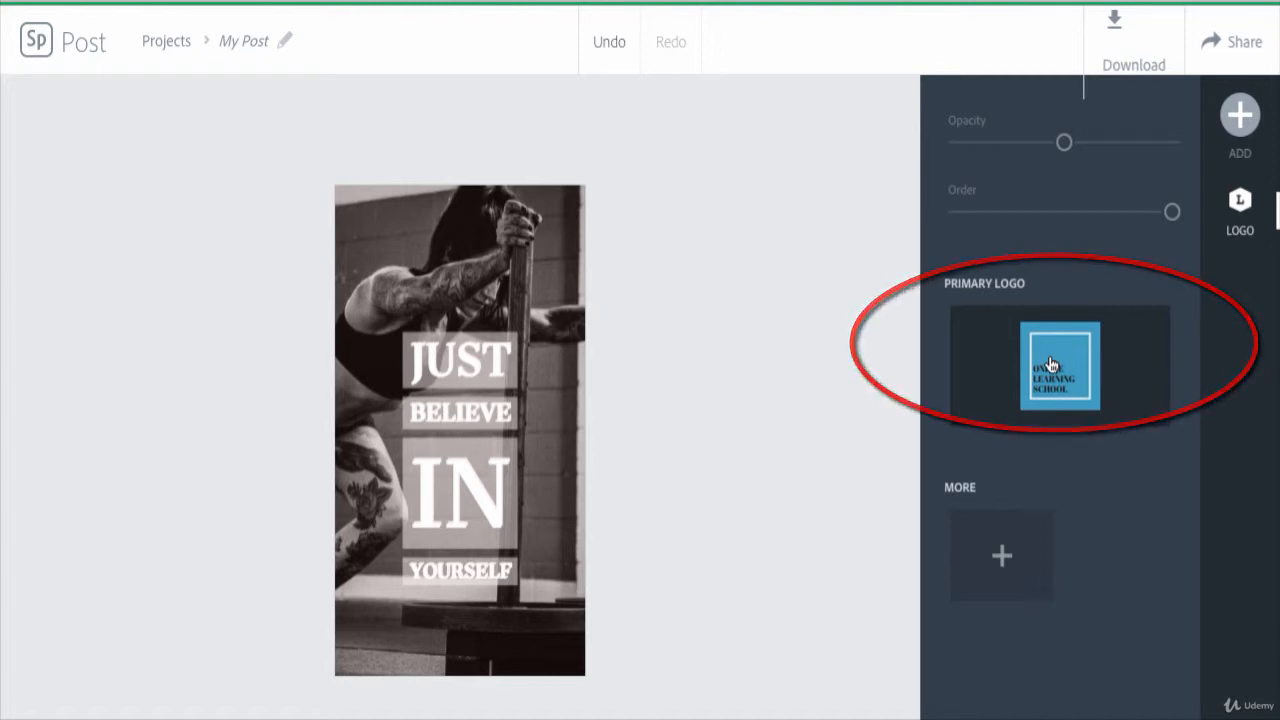
left_click(1051, 364)
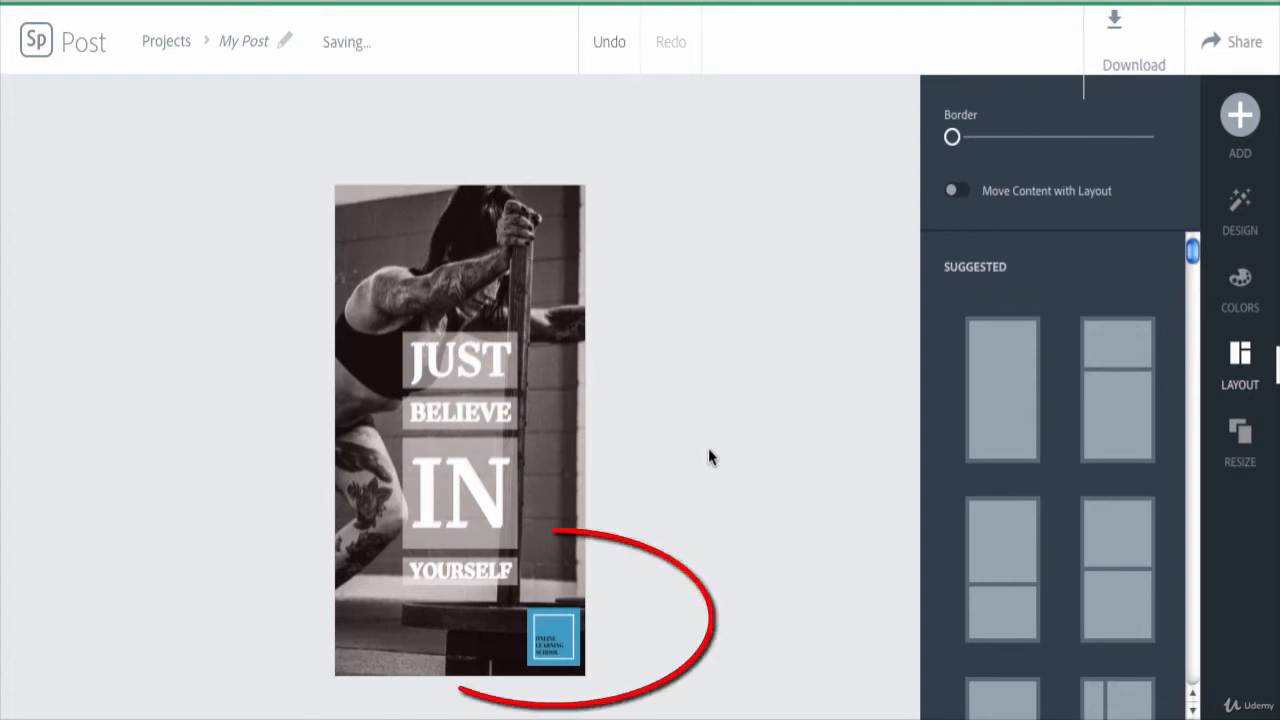
left_click(565, 628)
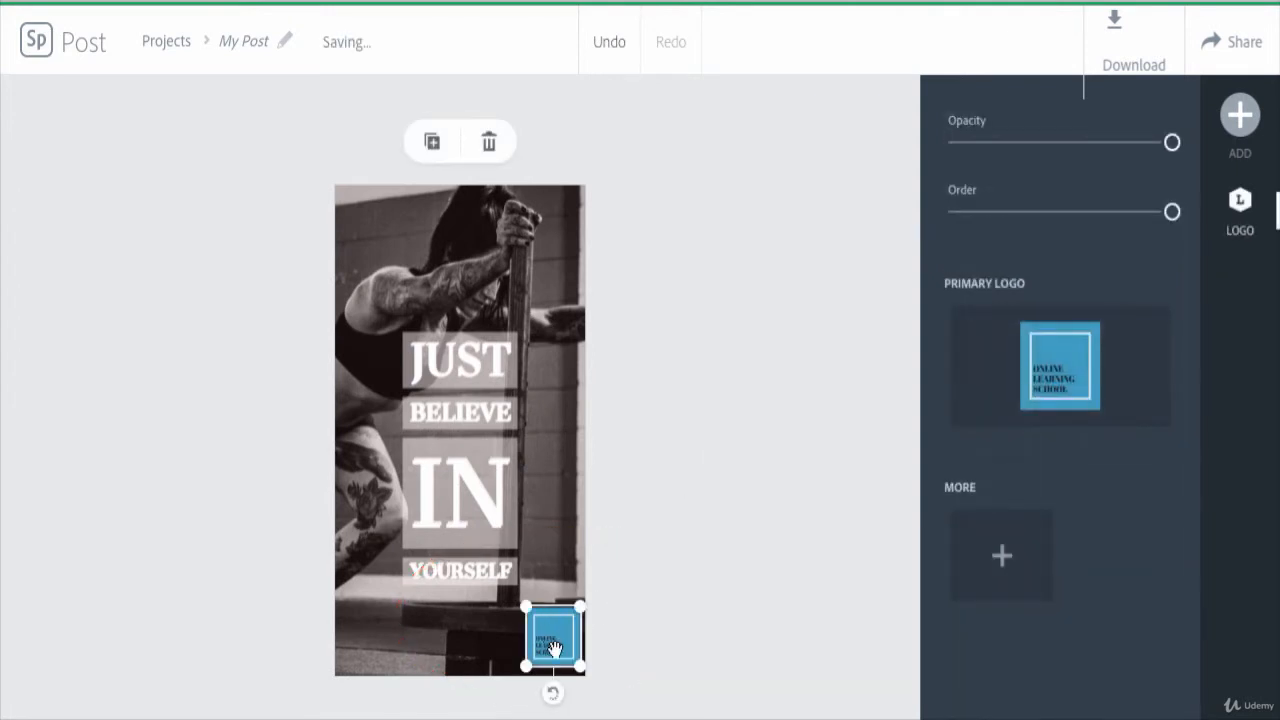